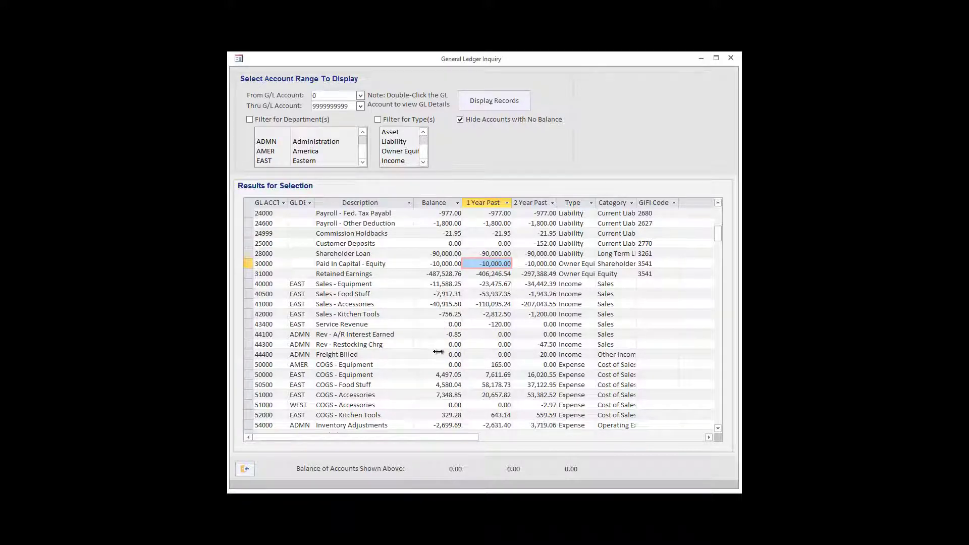
Select the Freight Billed one-year-past balance in the account results grid
click(486, 356)
scroll(486, 360, down, 3)
scroll(487, 360, up, 4)
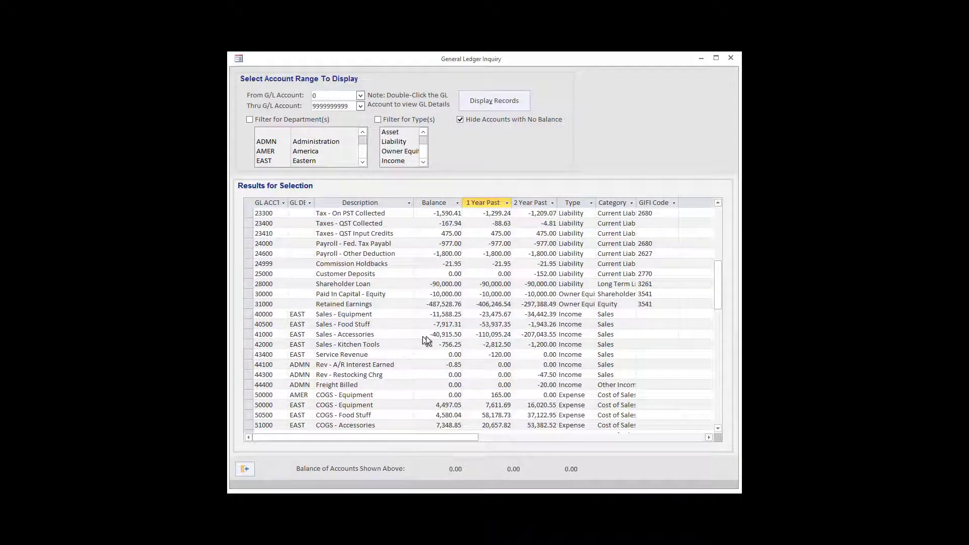
Open account 41000 Sales - Accessories, then drill into June's transactions and the MIDKIT invoice history
double_click(446, 336)
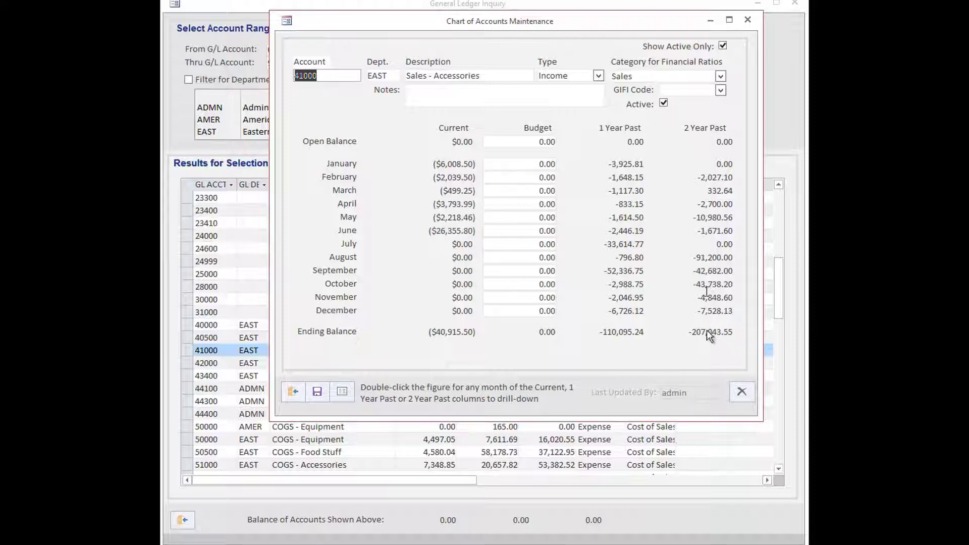
double_click(455, 230)
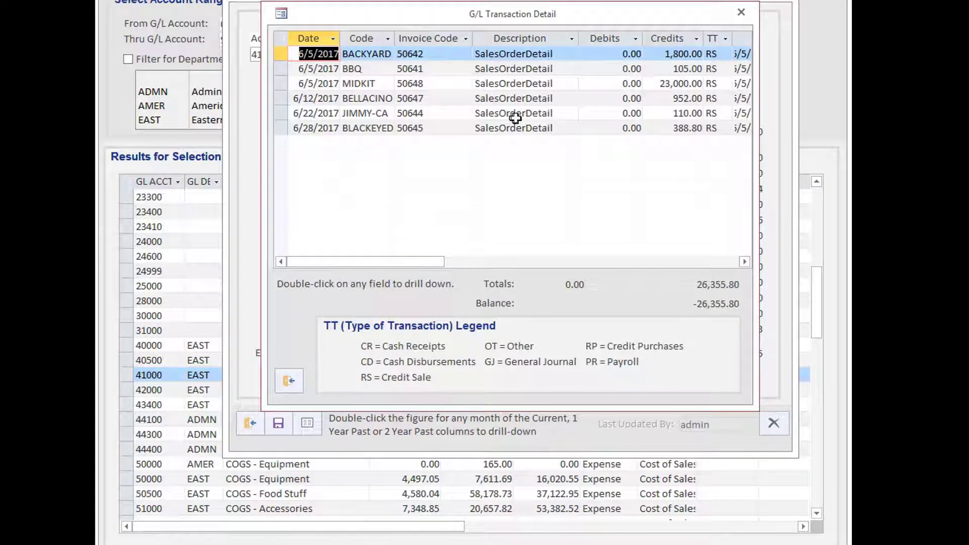
double_click(412, 83)
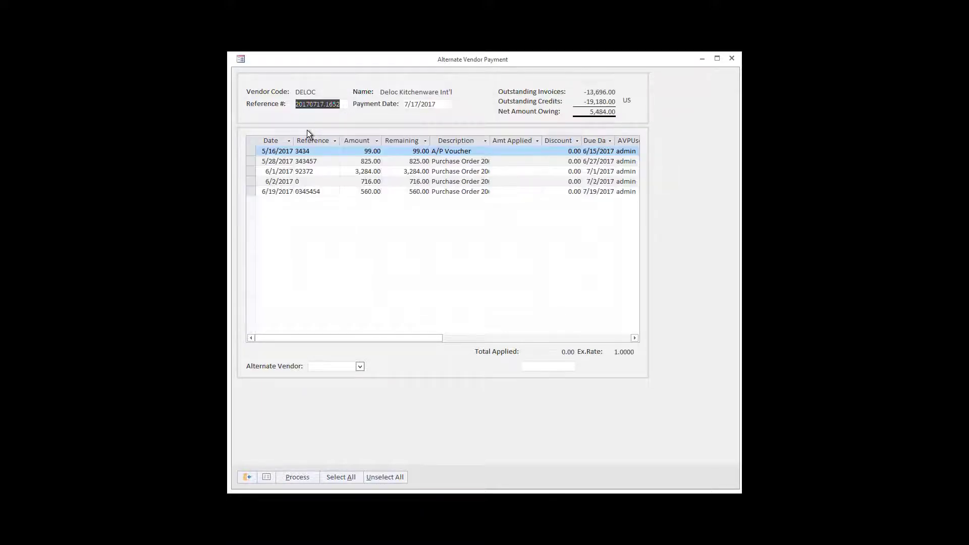
Pay the 6/1/2017 Deloc invoice's full 3,284.00 with Your Bank Visa as alternate vendor
click(518, 171)
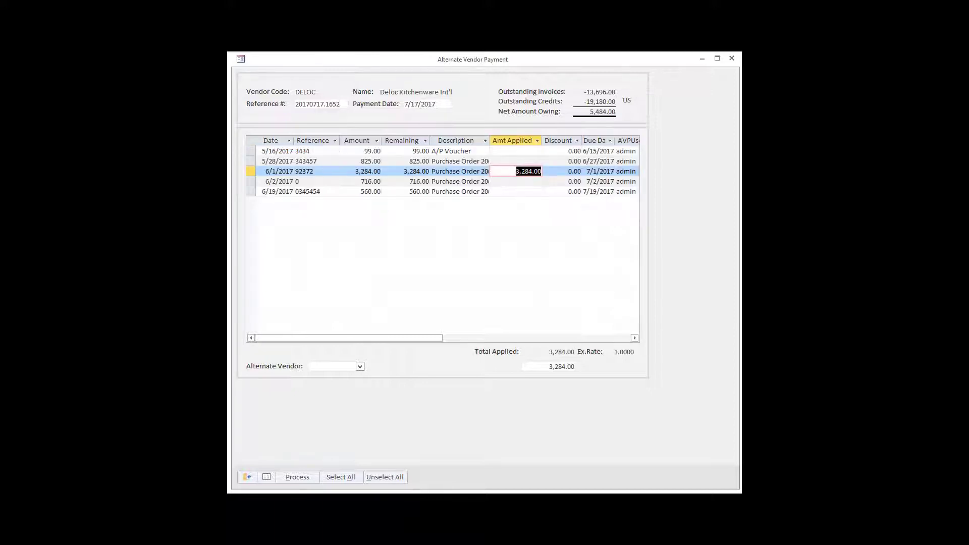
click(361, 367)
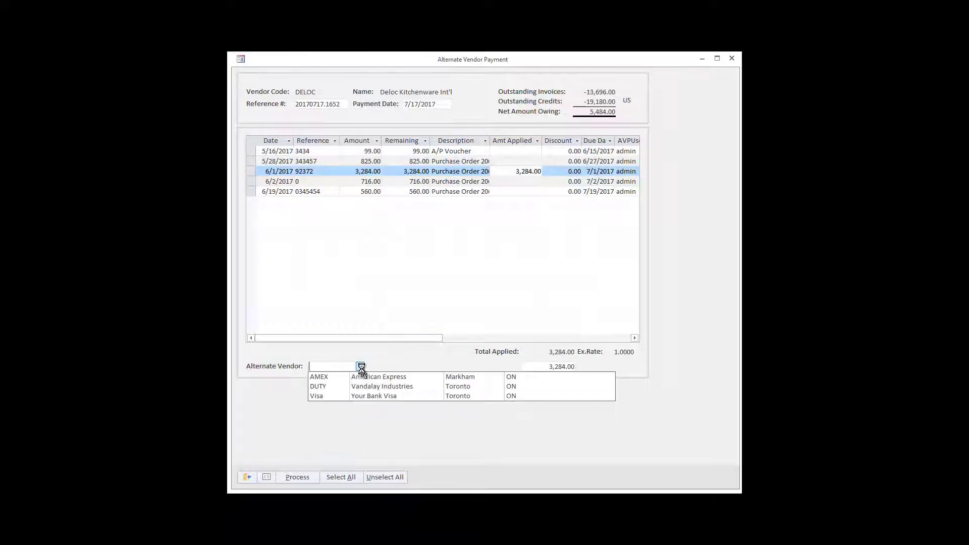
click(331, 398)
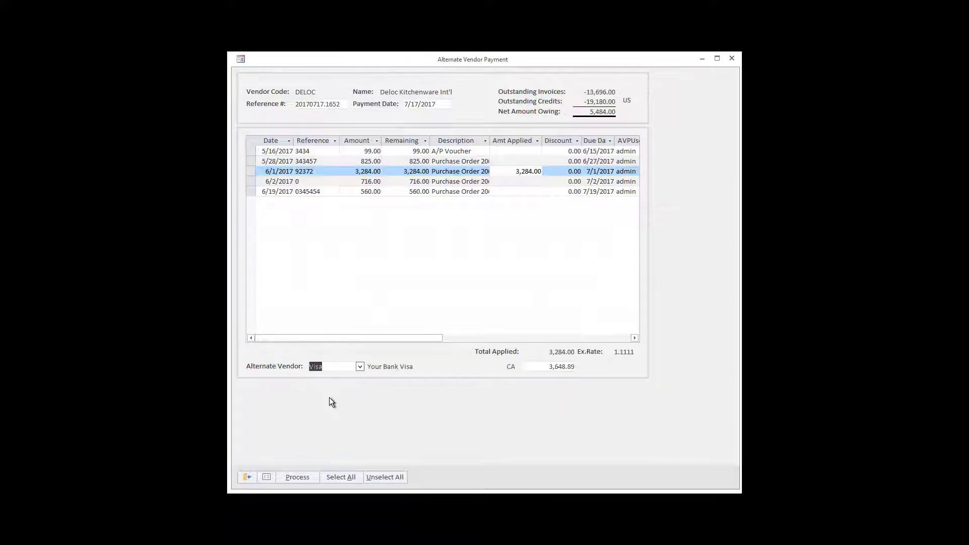
click(304, 475)
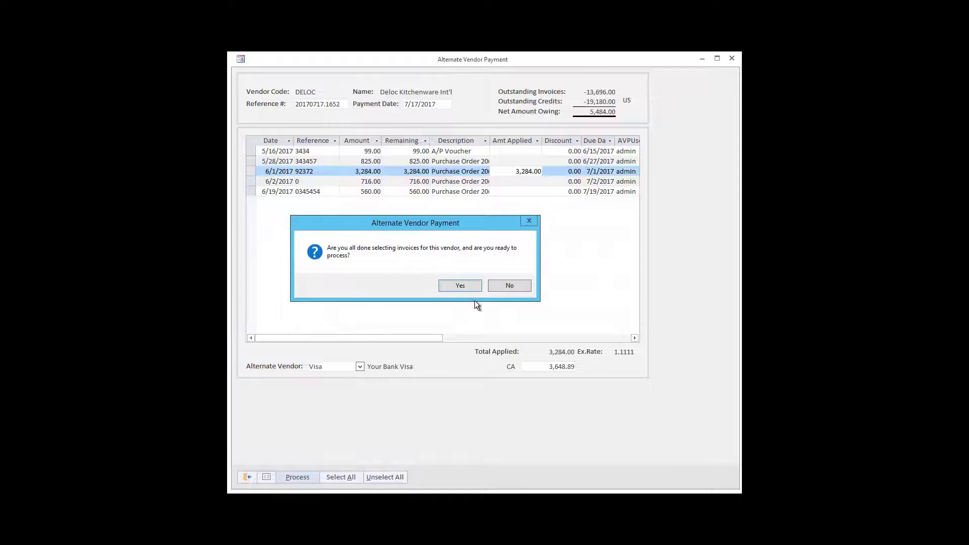
click(460, 286)
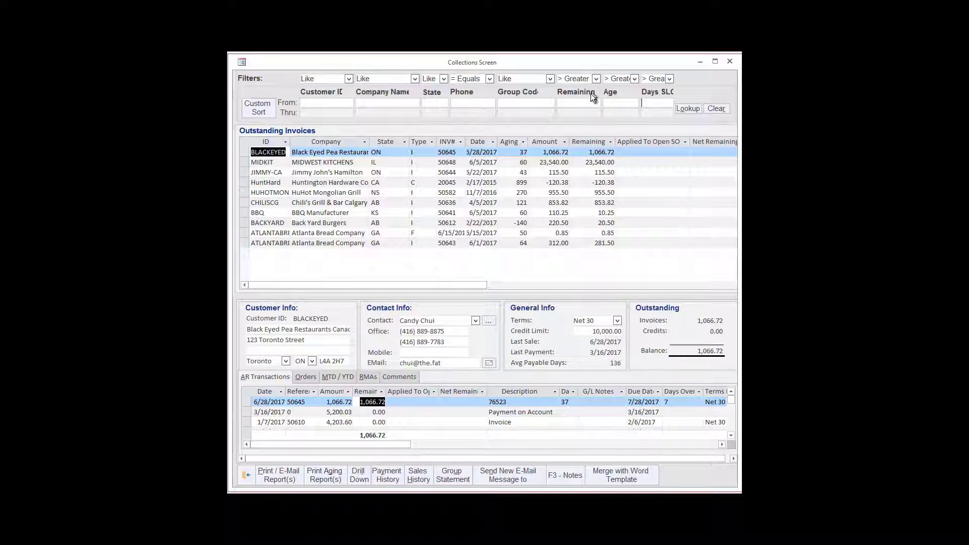
Filter invoices to Remaining From 500 and Age From 60, leaving HuHot's invoice 50582
click(580, 104)
text(500)
key(Tab)
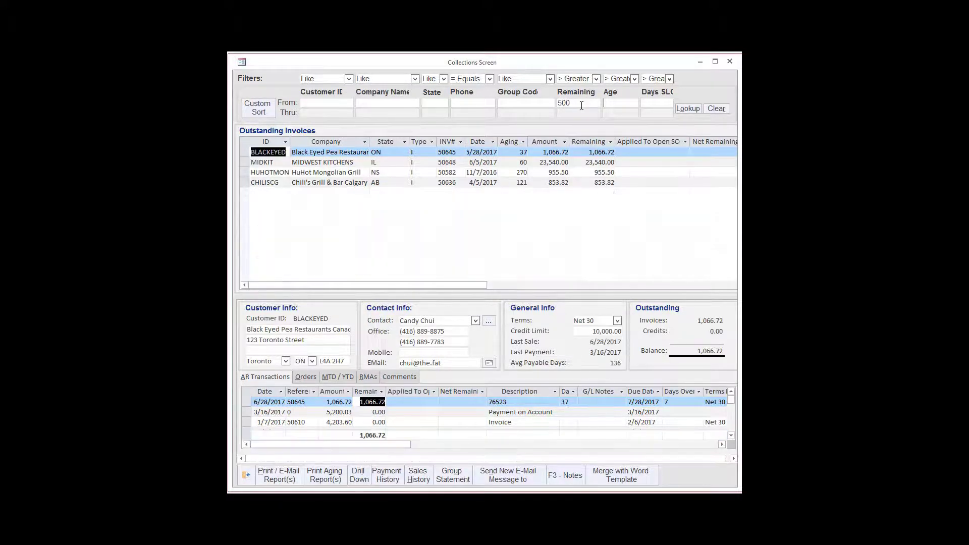
text(60)
key(Tab)
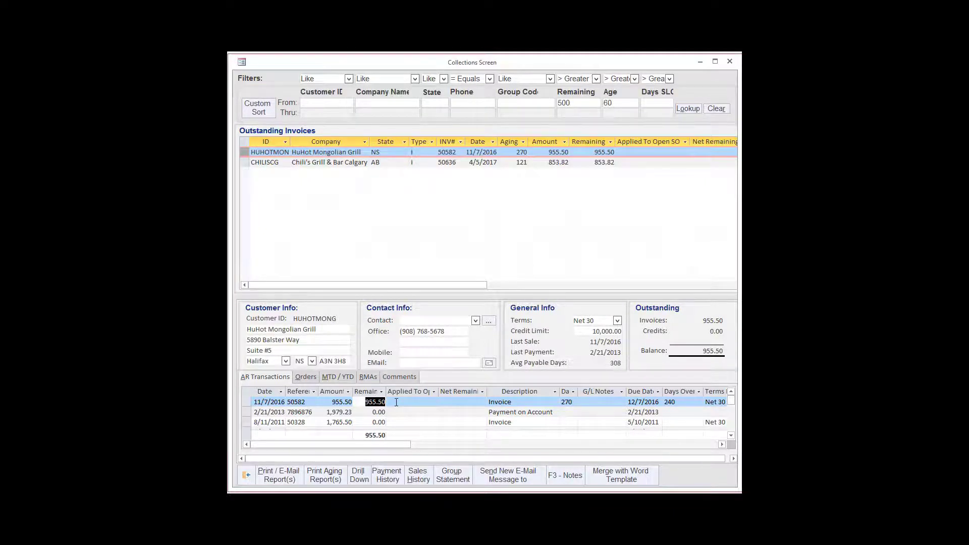
click(282, 476)
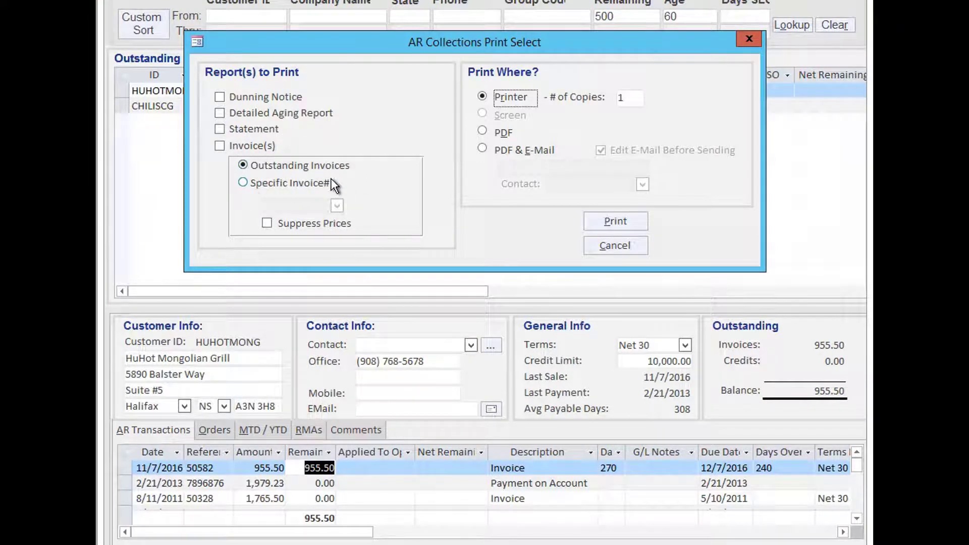
click(484, 149)
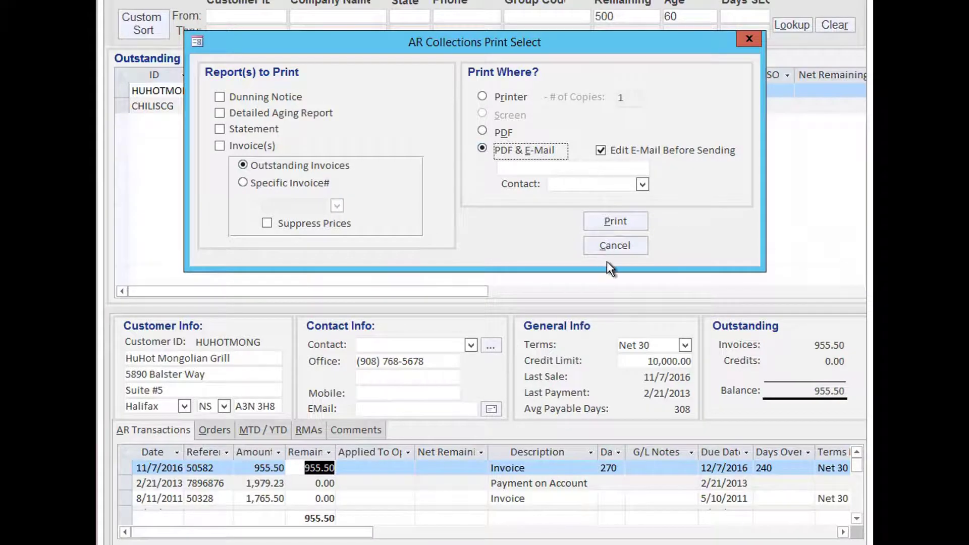
click(613, 247)
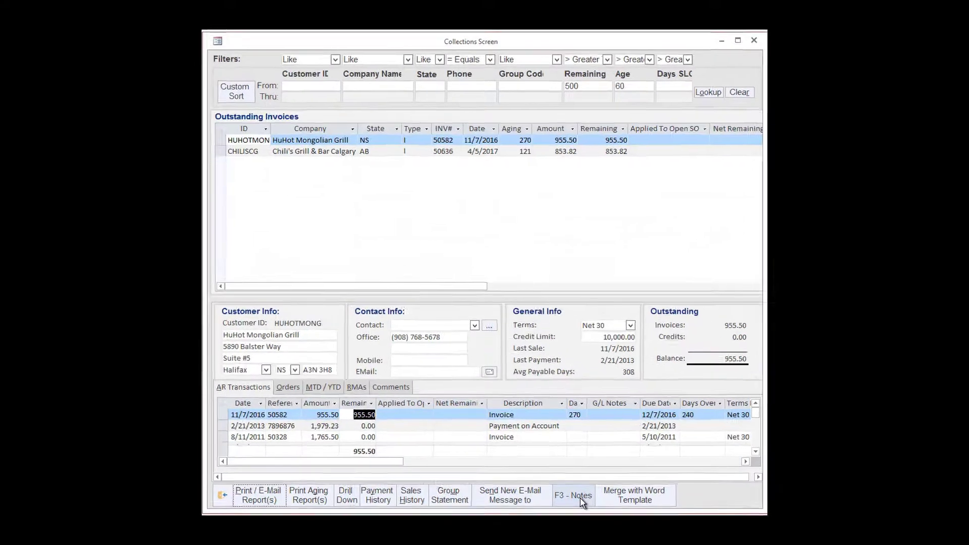
Add the note 'Payment will be coming soon.' to HuHot's invoice 50582 notes
click(572, 477)
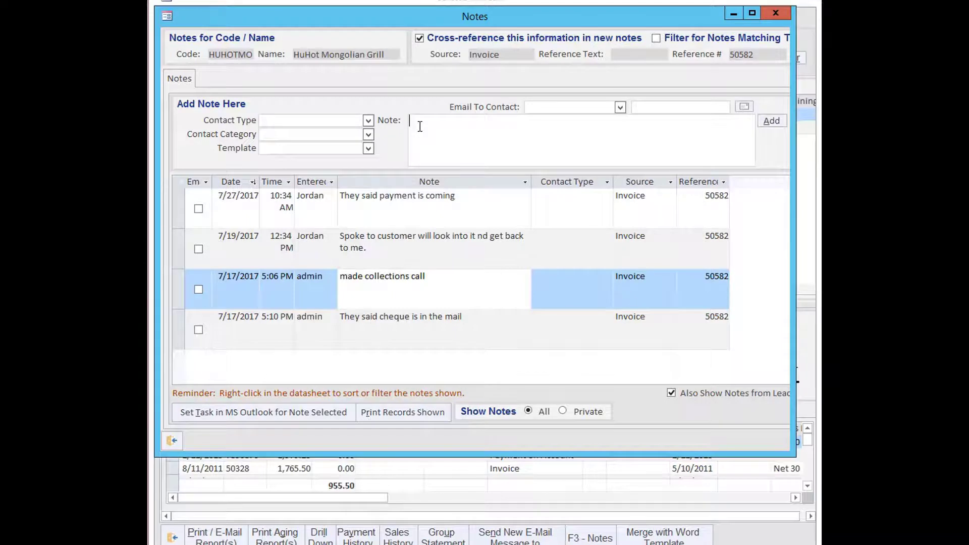
text(Payment will be coming soon.)
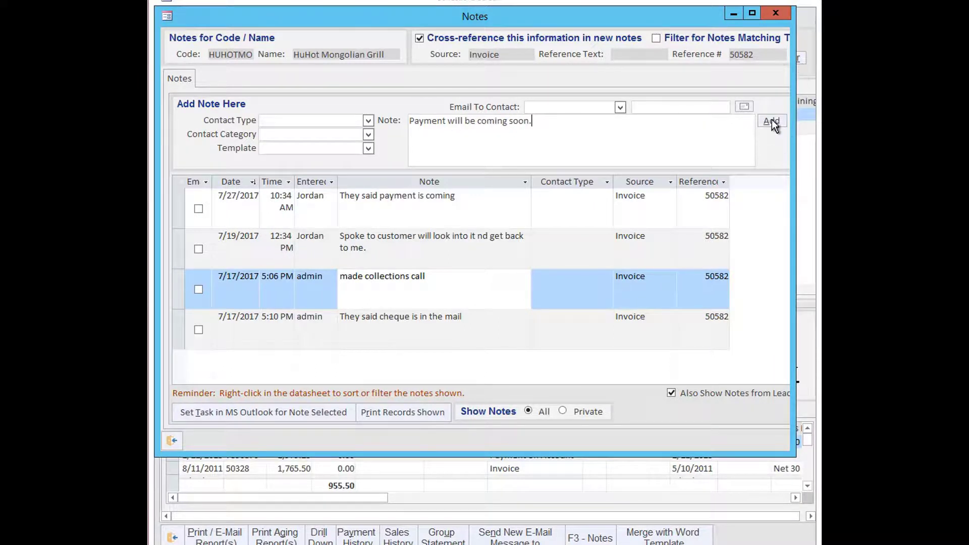
click(772, 120)
click(465, 299)
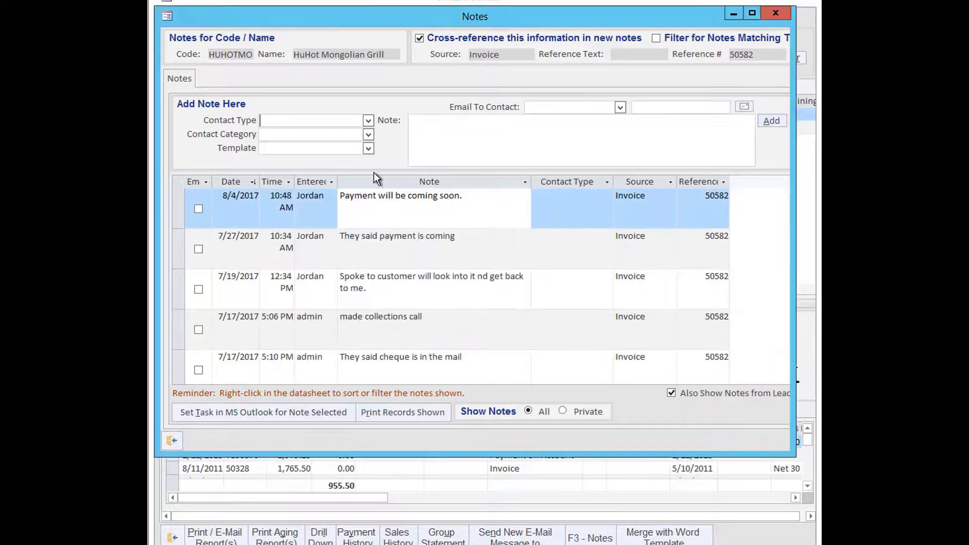